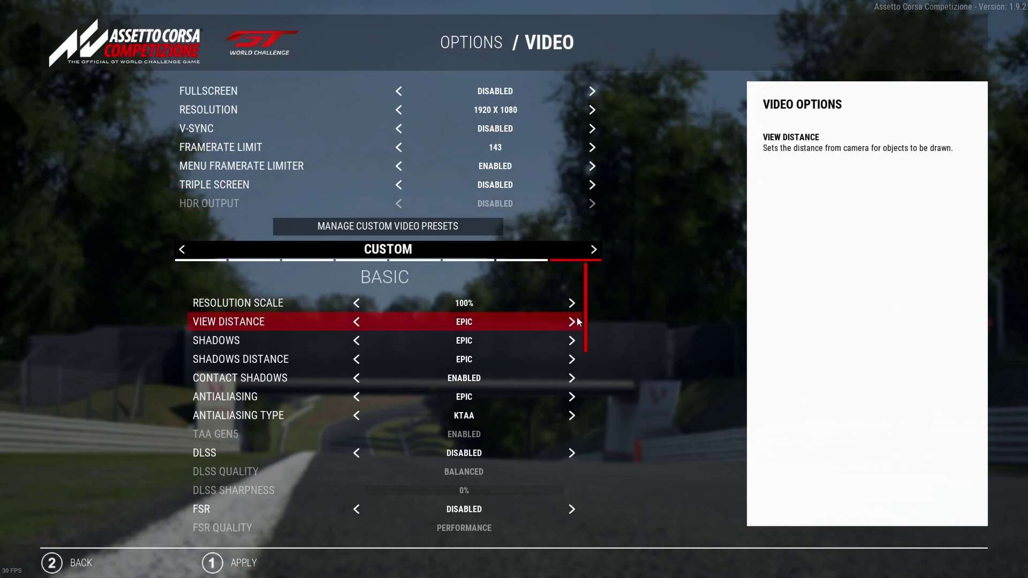
pyautogui.moveTo(587, 313)
pyautogui.mouseDown()
pyautogui.moveTo(586, 328)
pyautogui.moveTo(585, 317)
pyautogui.mouseUp()
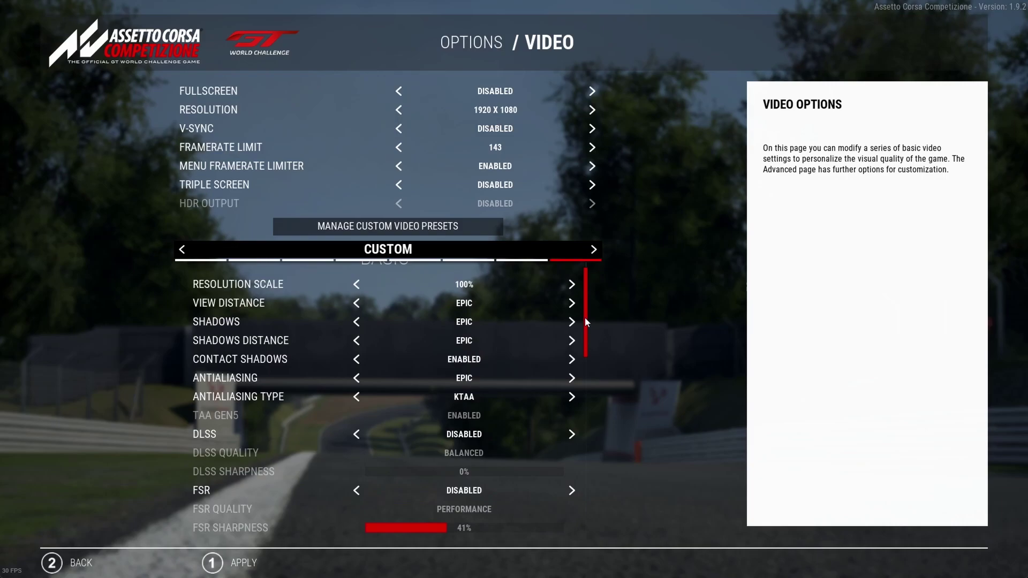
pyautogui.scroll(2, 580, 300)
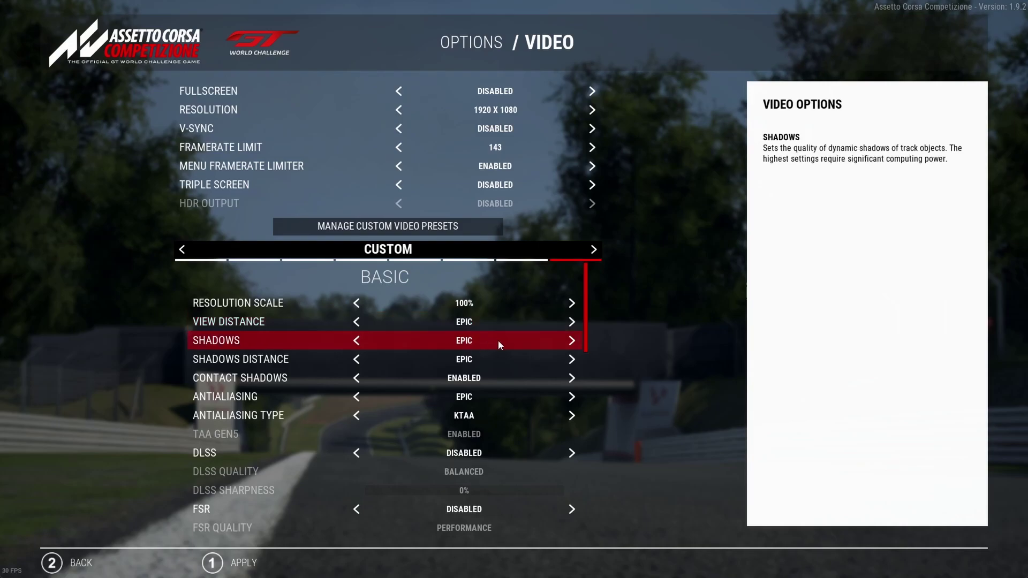
pyautogui.moveTo(588, 293)
pyautogui.mouseDown()
pyautogui.moveTo(587, 303)
pyautogui.moveTo(590, 292)
pyautogui.mouseUp()
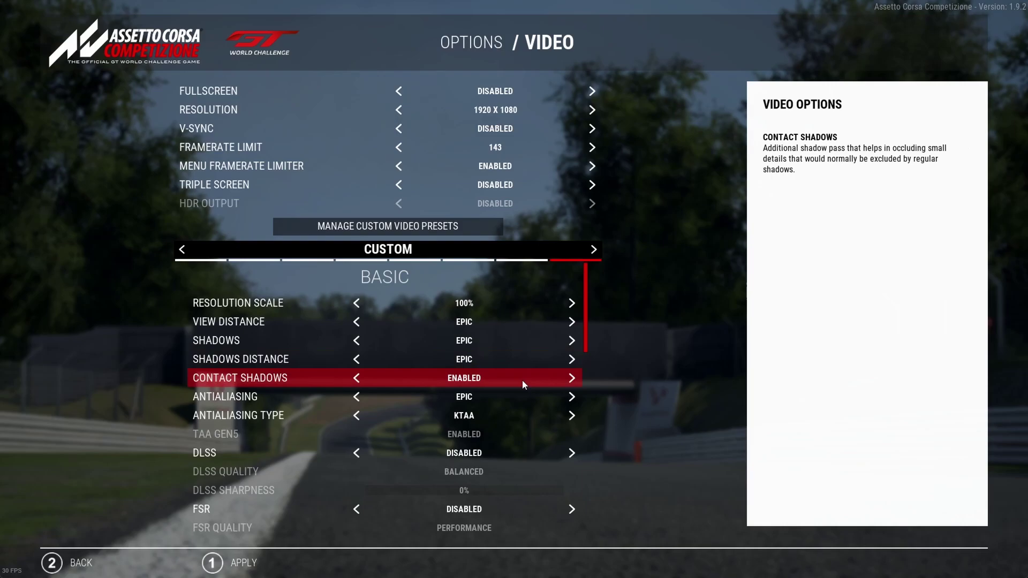
pyautogui.scroll(-1, 523, 380)
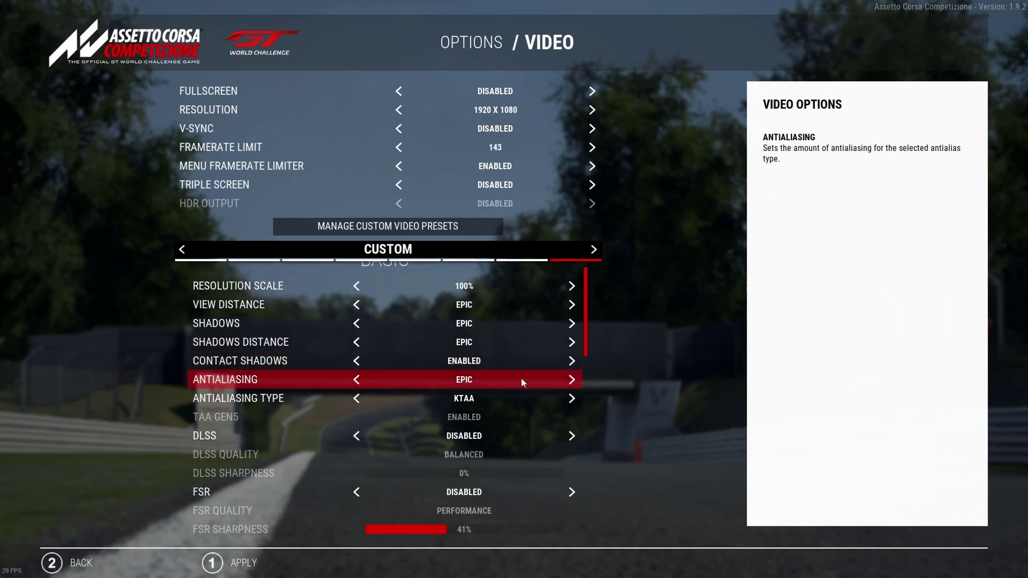
pyautogui.scroll(-1, 523, 394)
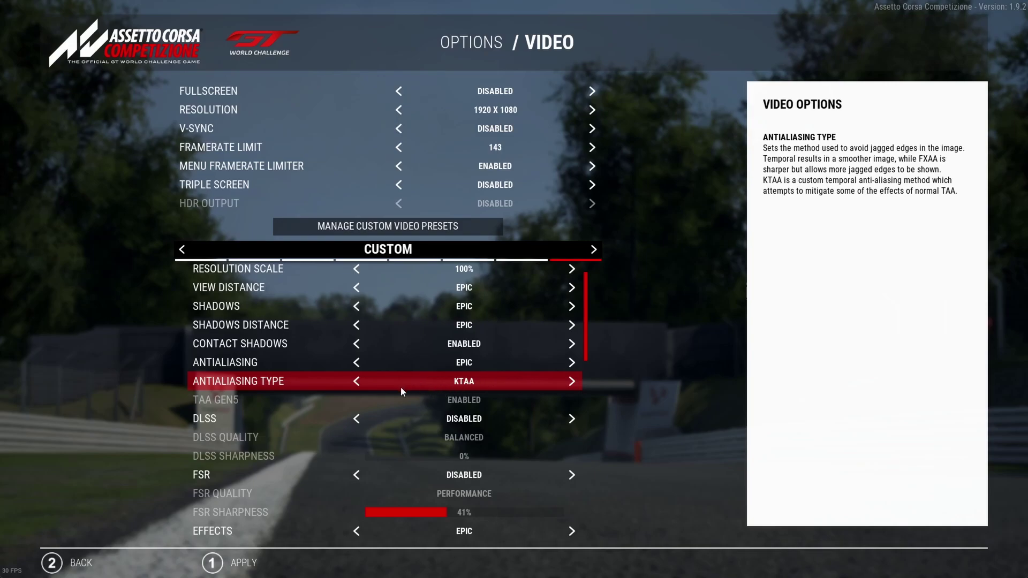
pyautogui.click(356, 381)
pyautogui.click(356, 381)
pyautogui.click(358, 386)
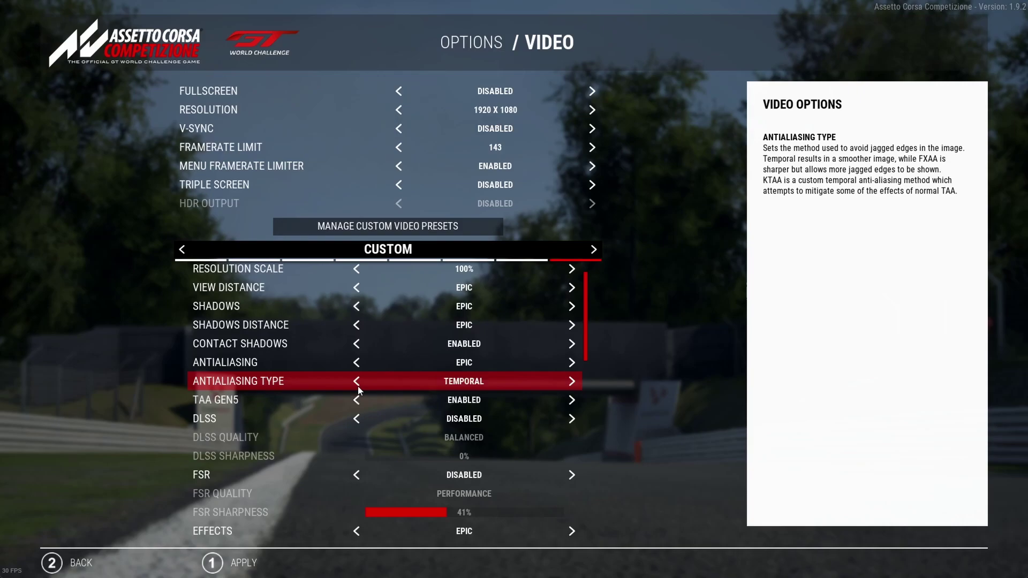
pyautogui.click(357, 386)
pyautogui.click(357, 387)
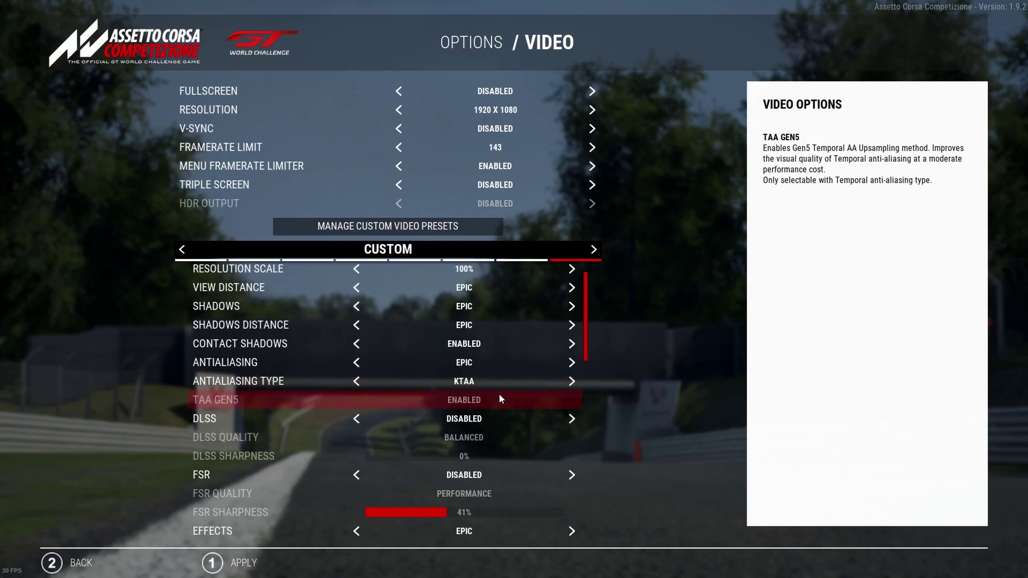
pyautogui.scroll(-1, 500, 399)
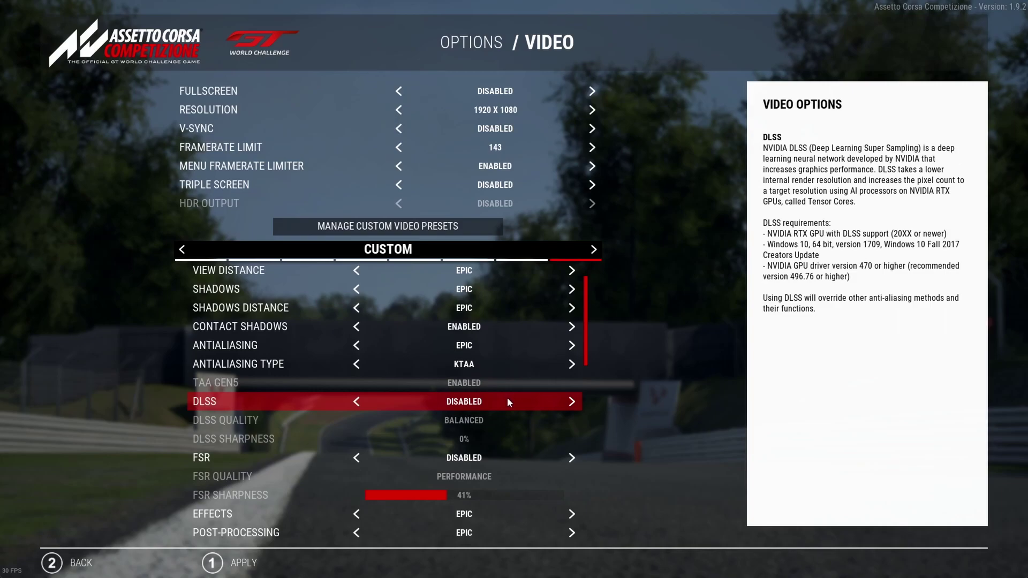
pyautogui.scroll(-1, 511, 404)
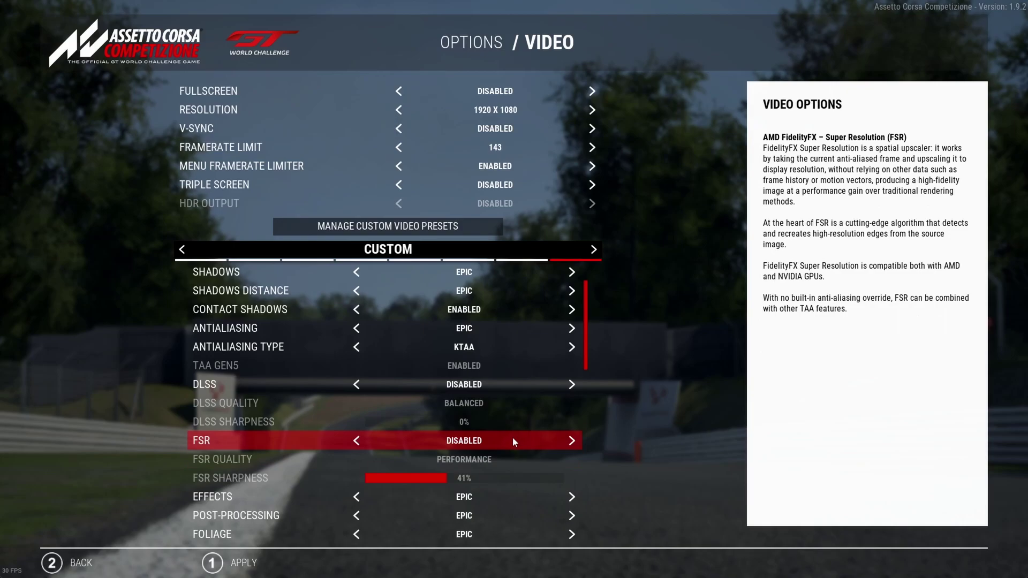
pyautogui.scroll(-1, 512, 444)
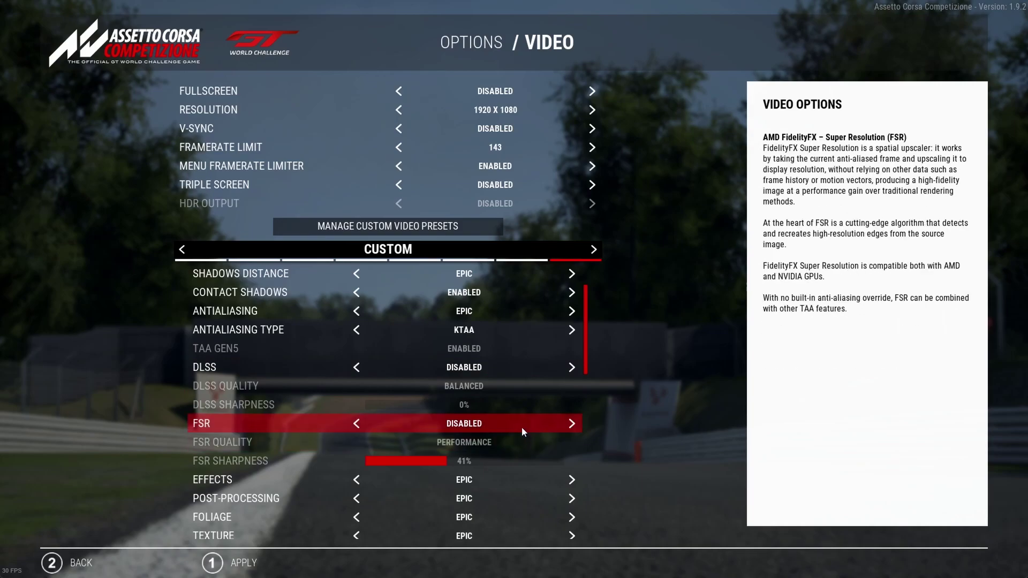
pyautogui.scroll(-3, 521, 426)
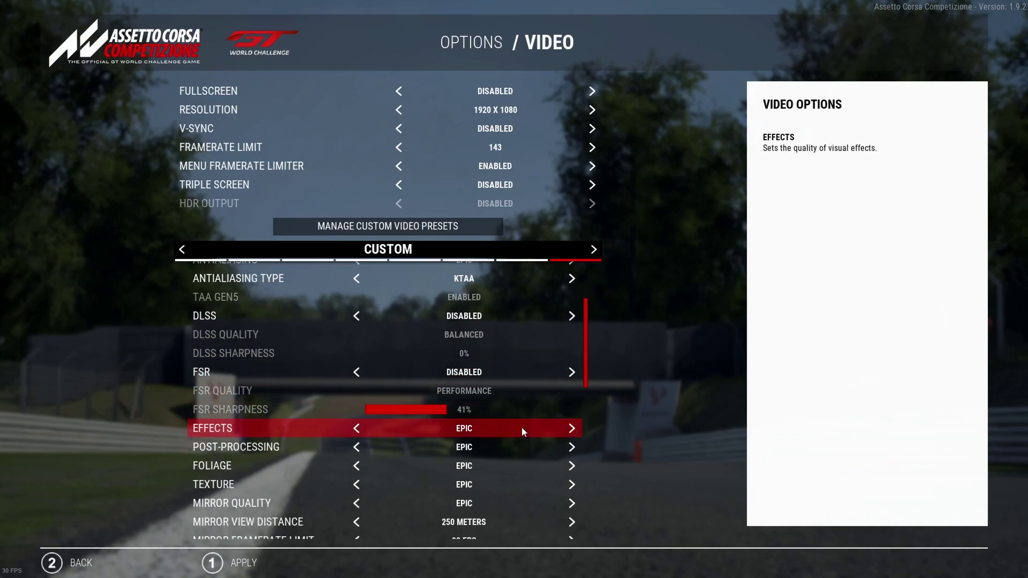
pyautogui.scroll(-1, 522, 426)
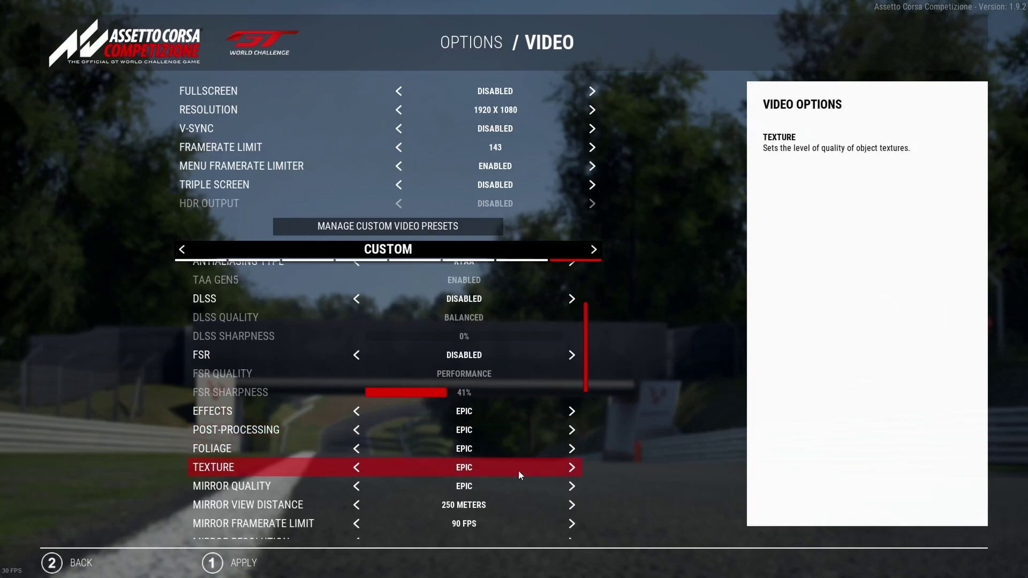
pyautogui.scroll(-1, 518, 475)
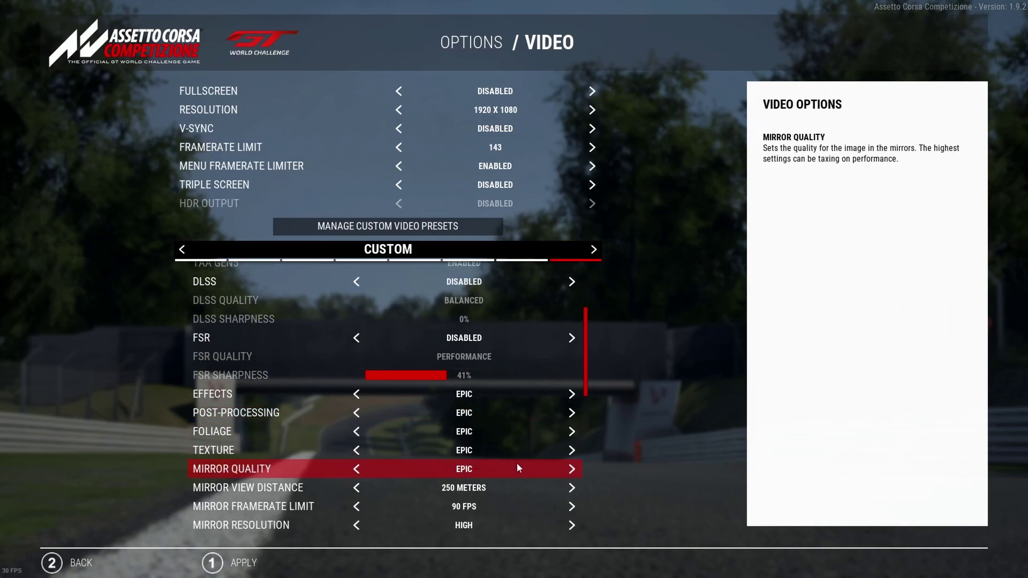
pyautogui.scroll(-2, 517, 464)
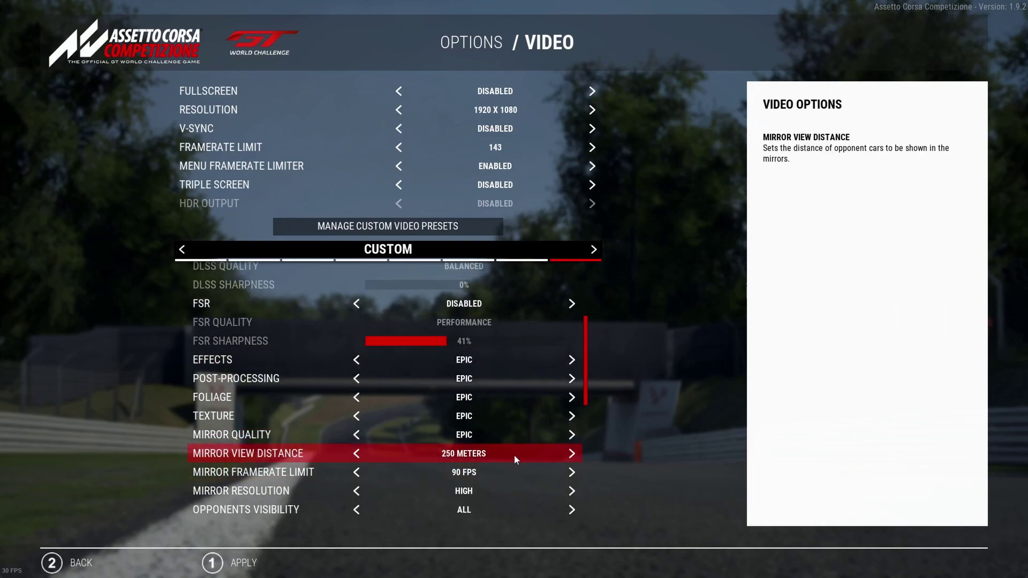
pyautogui.click(572, 454)
pyautogui.click(357, 453)
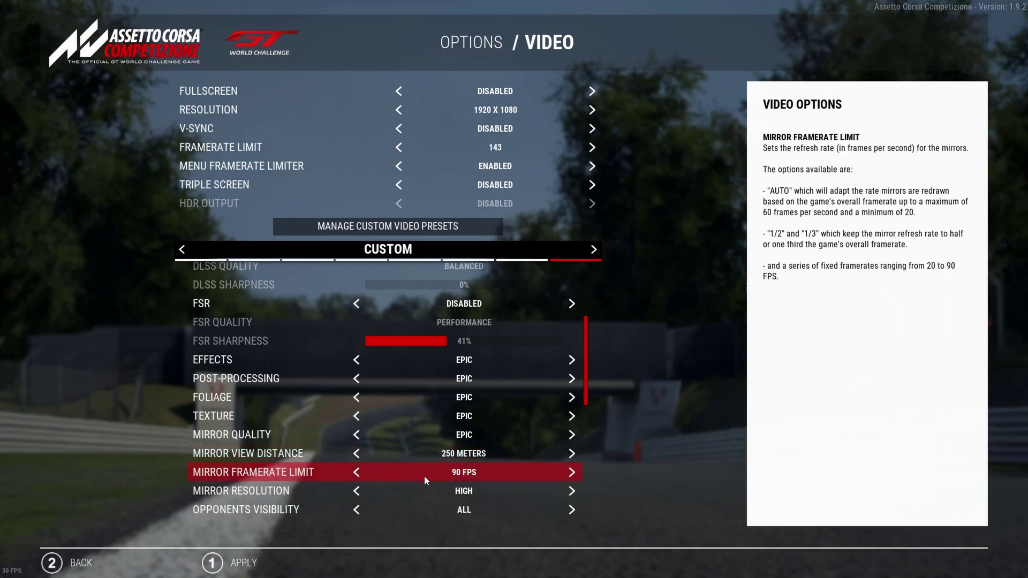
pyautogui.scroll(-1, 423, 477)
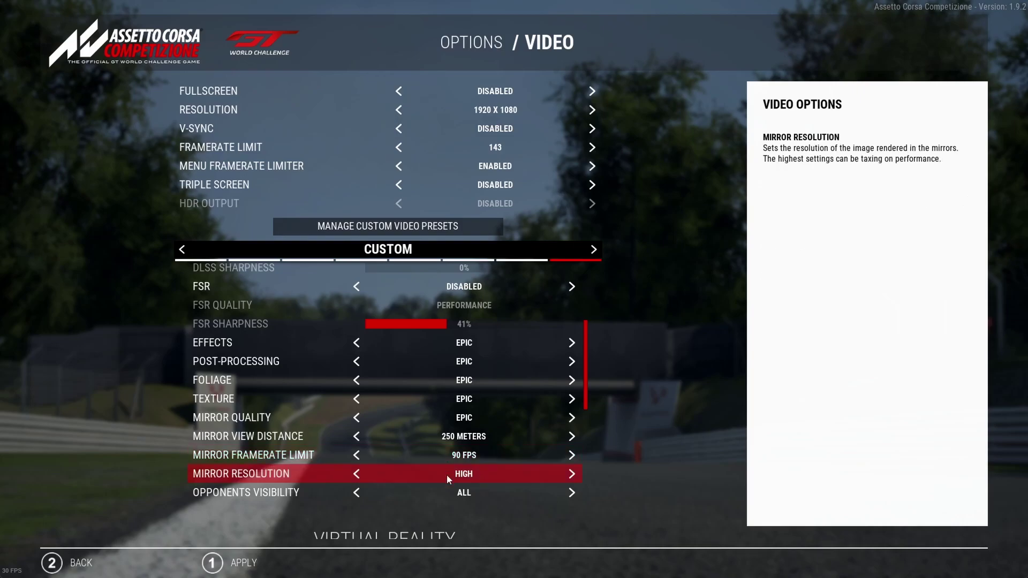
pyautogui.scroll(-1, 447, 475)
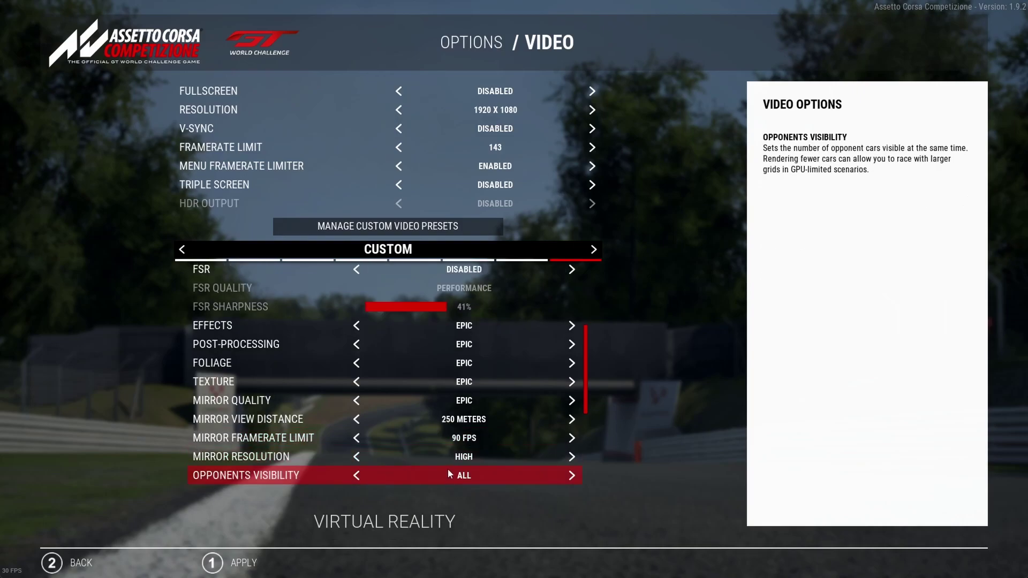
pyautogui.scroll(-1, 450, 473)
pyautogui.scroll(-7, 447, 456)
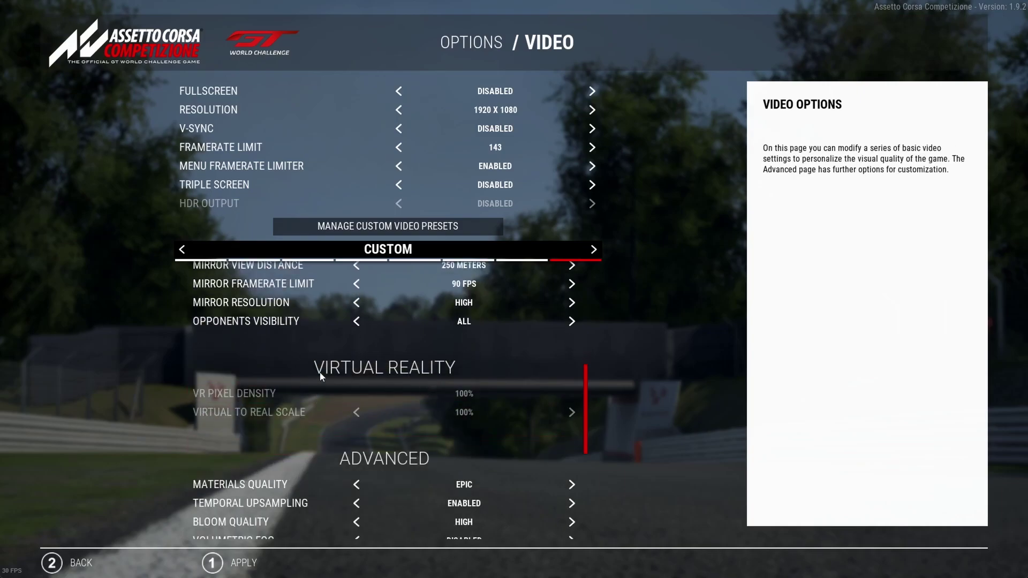
pyautogui.scroll(-1, 415, 381)
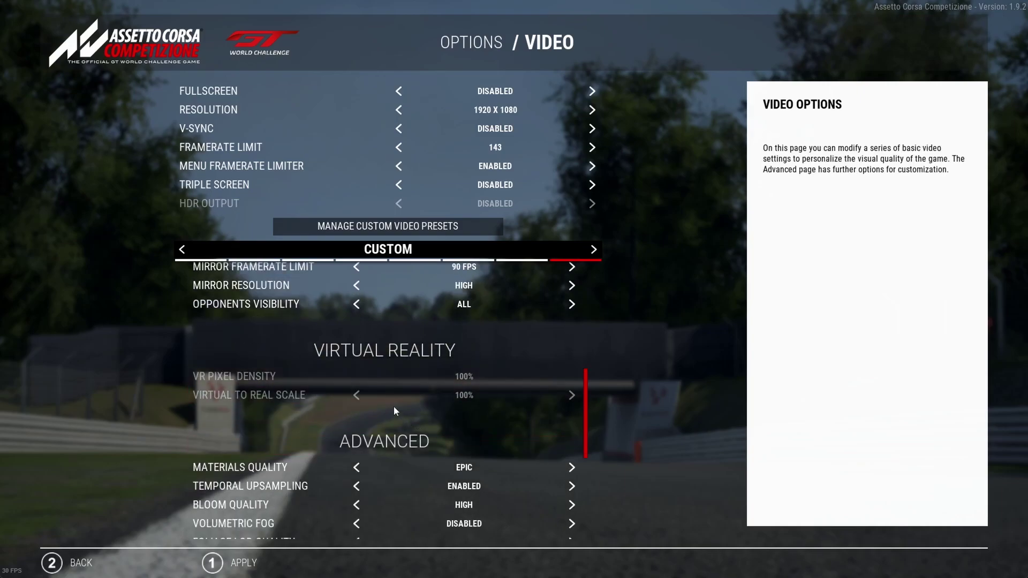
pyautogui.scroll(-6, 434, 390)
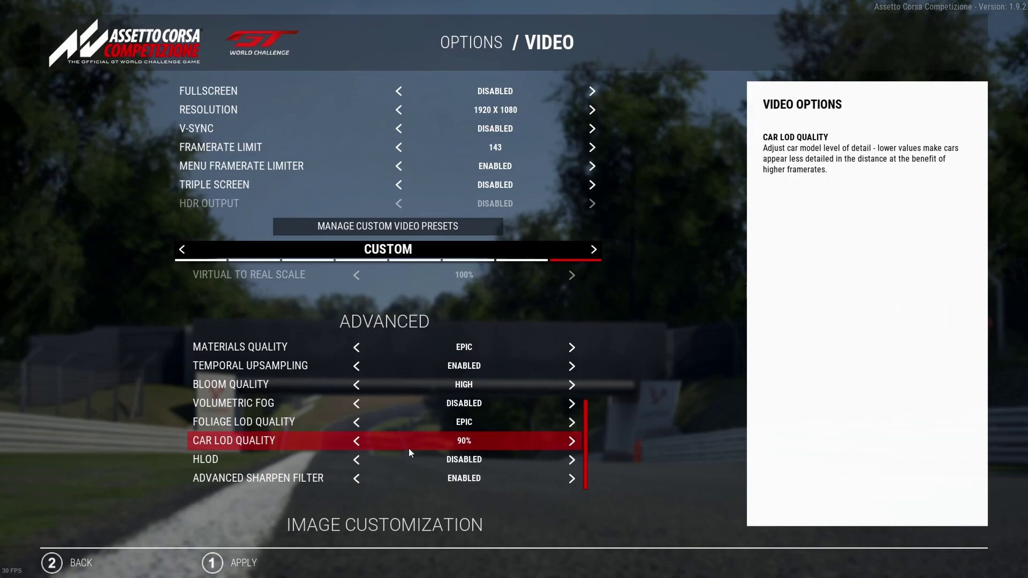
pyautogui.scroll(-1, 407, 446)
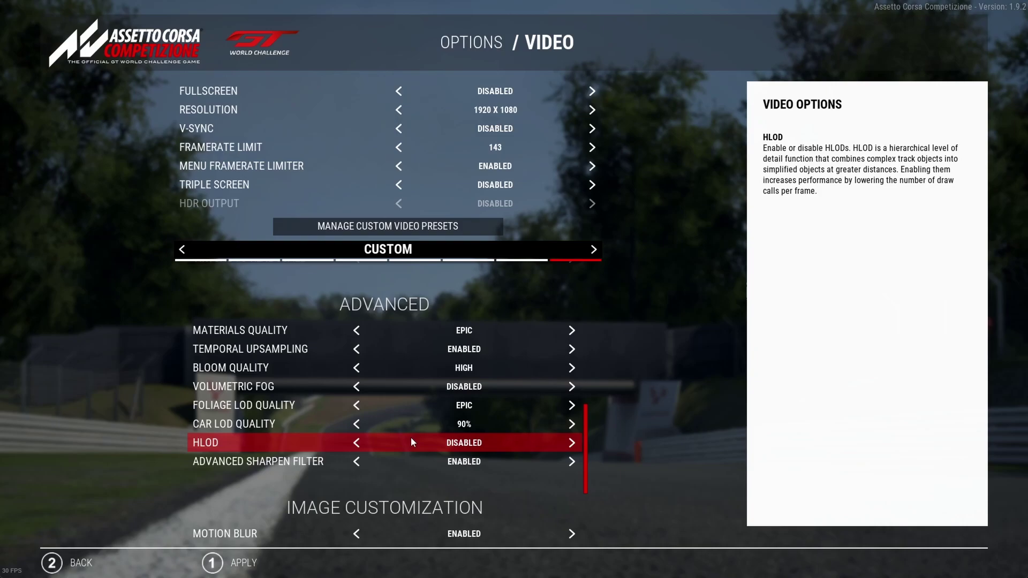
pyautogui.scroll(-1, 407, 439)
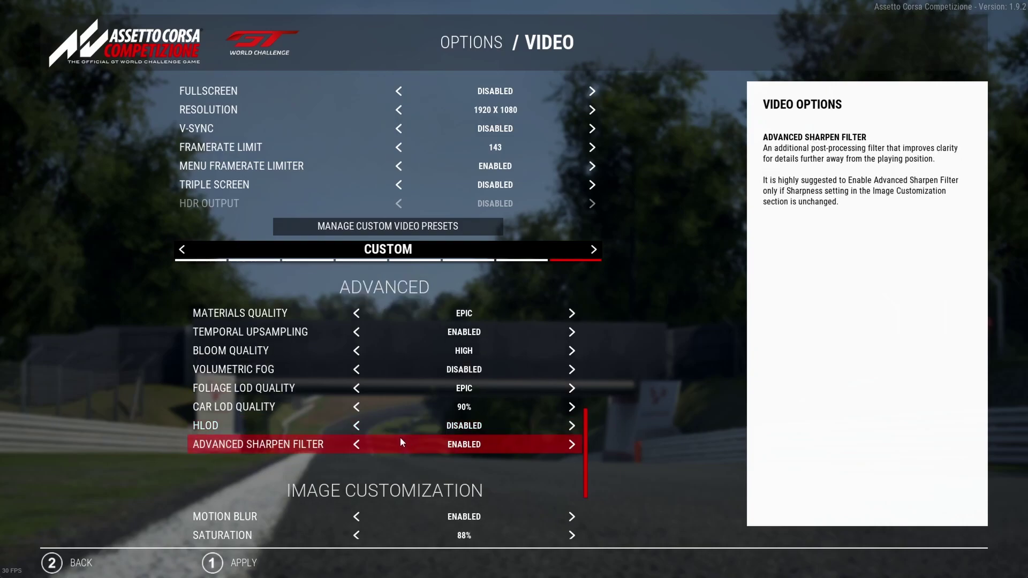
pyautogui.scroll(-8, 401, 442)
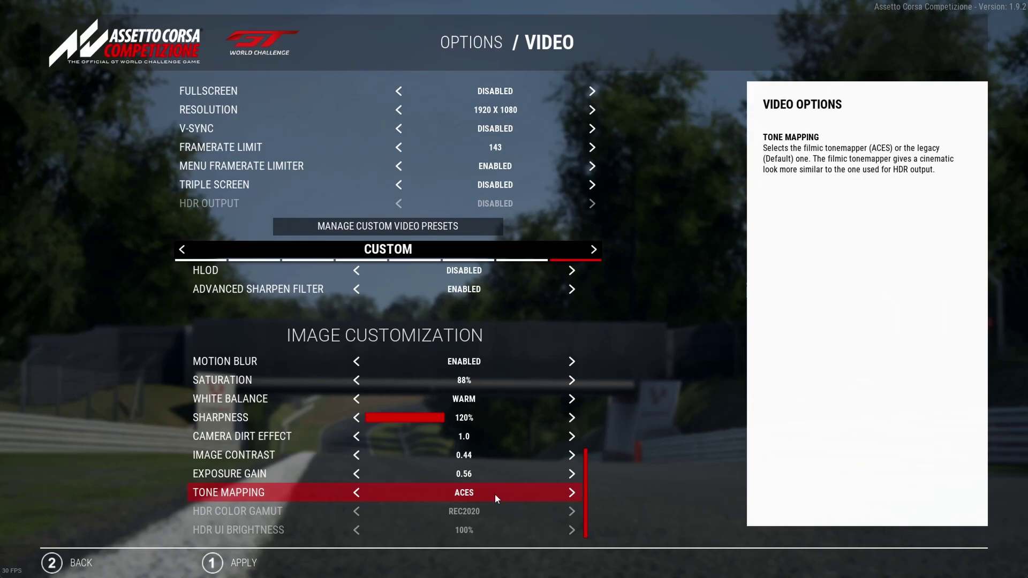
pyautogui.scroll(3, 502, 494)
pyautogui.scroll(-3, 502, 493)
pyautogui.scroll(15, 501, 493)
pyautogui.scroll(15, 501, 498)
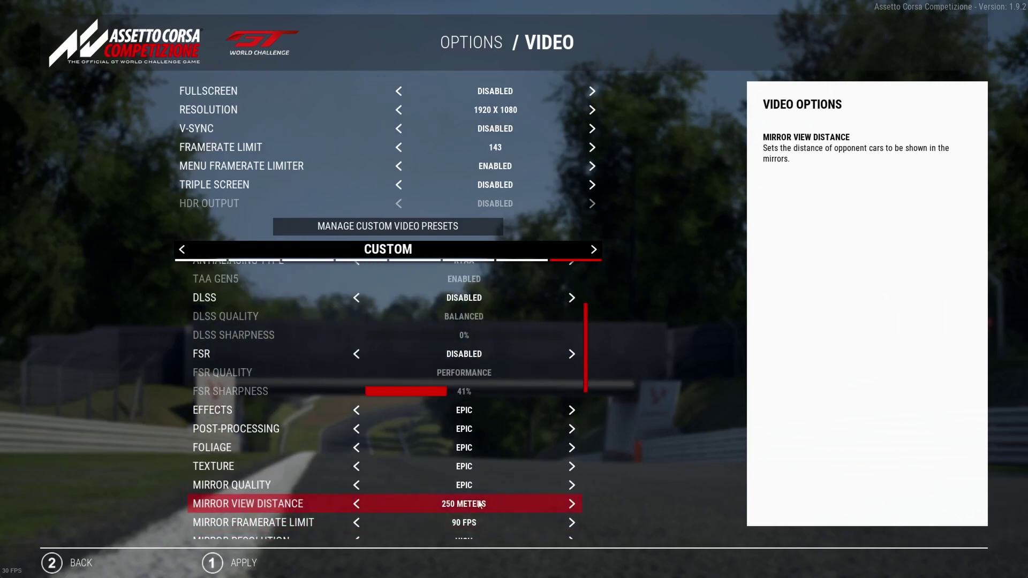